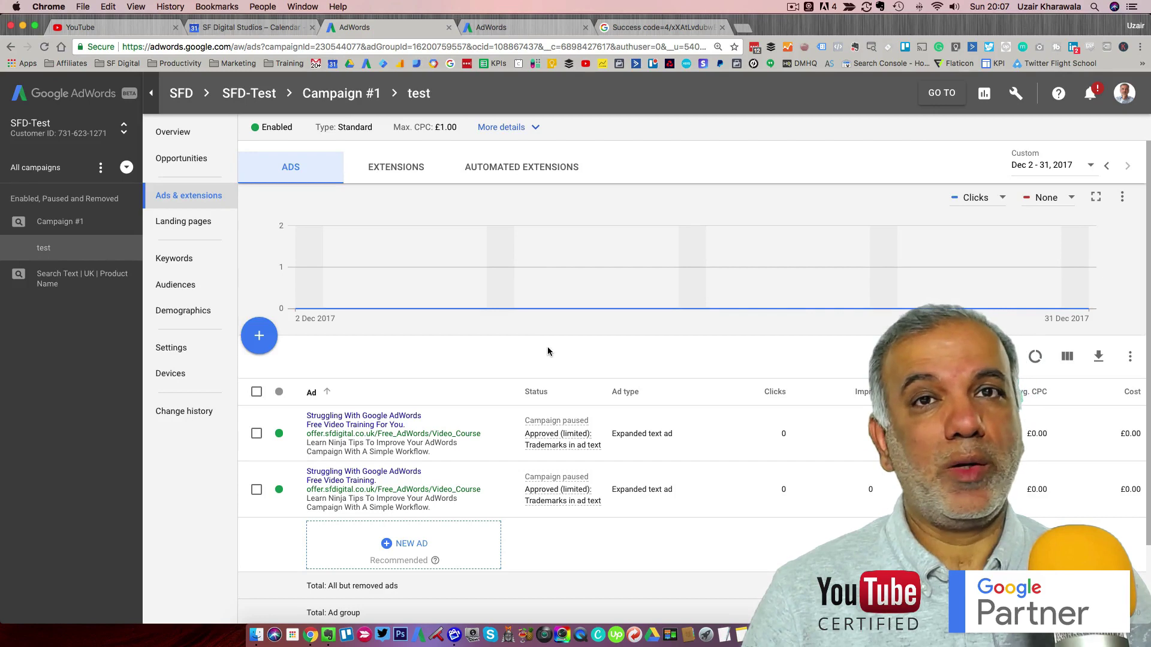
Step: Show the test ad group's extensions list instead of its ads
{"action": "left_click", "coordinate": [393, 166]}
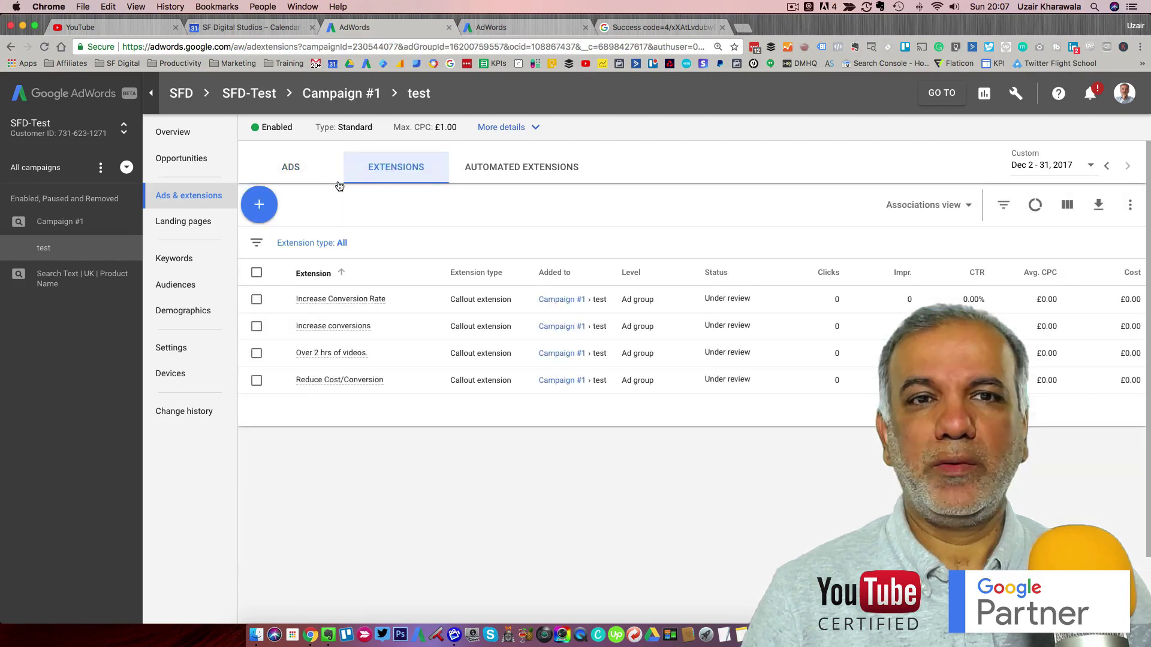
Step: Choose Call extension from the add-extension type menu
{"action": "left_click", "coordinate": [259, 206]}
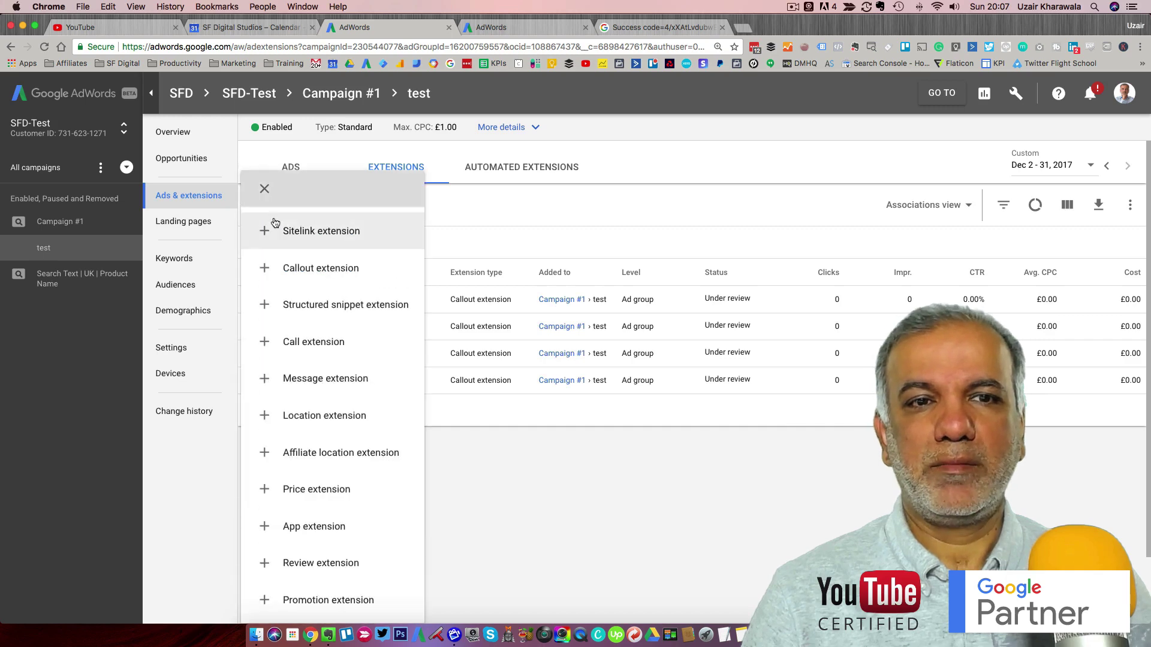
{"action": "mouse_move", "coordinate": [313, 342]}
{"action": "left_click", "coordinate": [298, 344]}
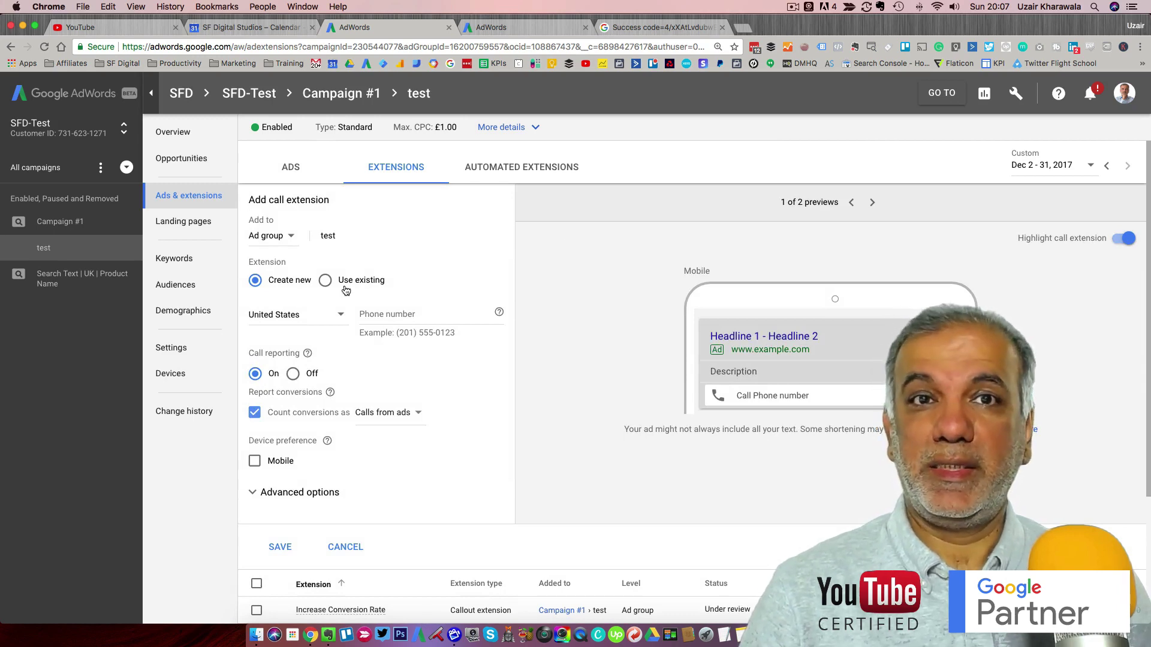
Step: Set the call extension's Add to level to Account
{"action": "left_click", "coordinate": [287, 237]}
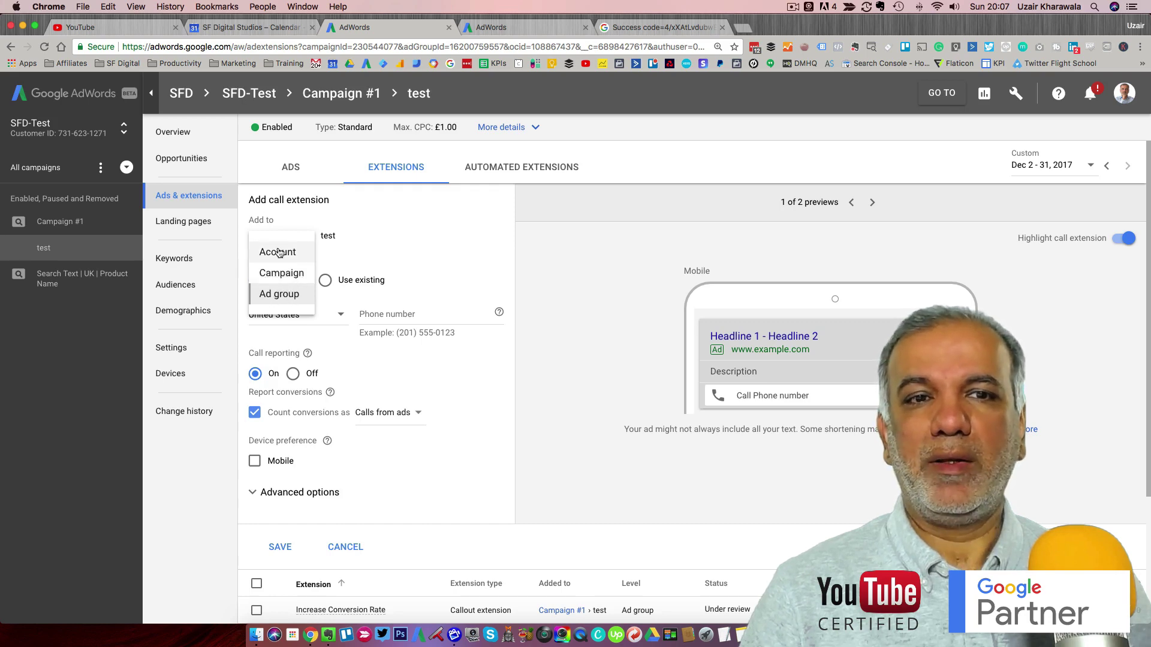
{"action": "left_click", "coordinate": [282, 255]}
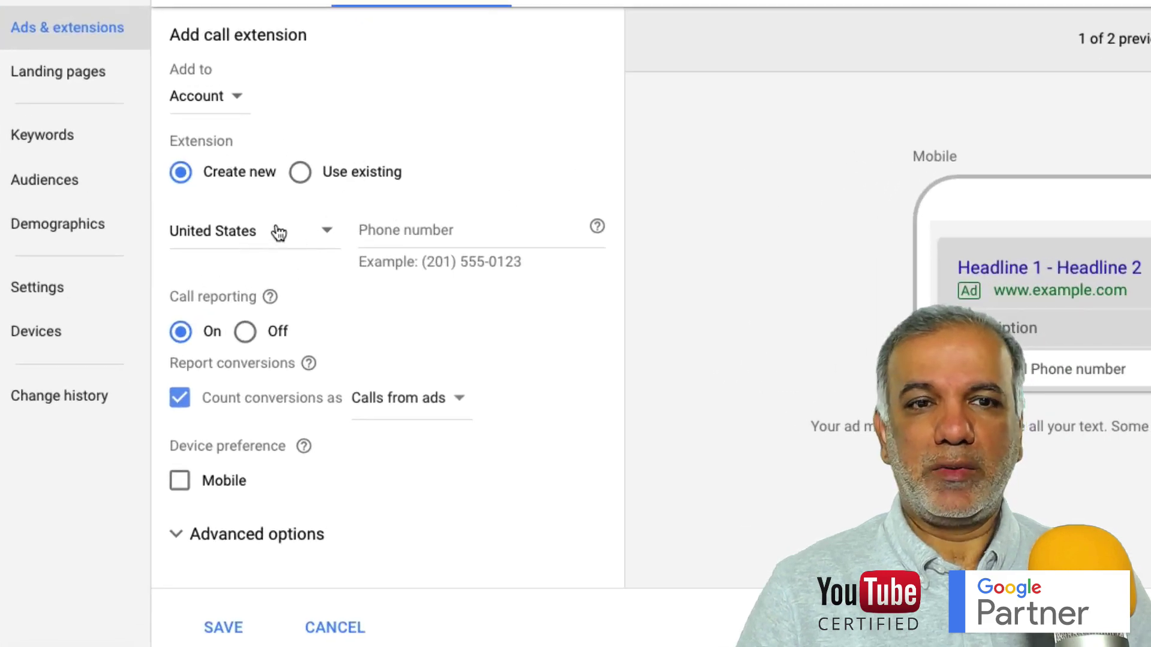
{"action": "left_click", "coordinate": [279, 232]}
{"action": "scroll", "coordinate": [349, 351], "scroll_direction": "down", "scroll_amount": 1}
{"action": "scroll", "coordinate": [351, 350], "scroll_direction": "down", "scroll_amount": 9}
{"action": "scroll", "coordinate": [350, 349], "scroll_direction": "down", "scroll_amount": 15}
{"action": "scroll", "coordinate": [351, 349], "scroll_direction": "down", "scroll_amount": 15}
{"action": "scroll", "coordinate": [351, 349], "scroll_direction": "down", "scroll_amount": 15}
{"action": "scroll", "coordinate": [351, 348], "scroll_direction": "down", "scroll_amount": 15}
{"action": "scroll", "coordinate": [351, 348], "scroll_direction": "down", "scroll_amount": 5}
{"action": "scroll", "coordinate": [334, 565], "scroll_direction": "down", "scroll_amount": 1}
{"action": "scroll", "coordinate": [285, 538], "scroll_direction": "down", "scroll_amount": 1}
{"action": "left_click", "coordinate": [284, 538]}
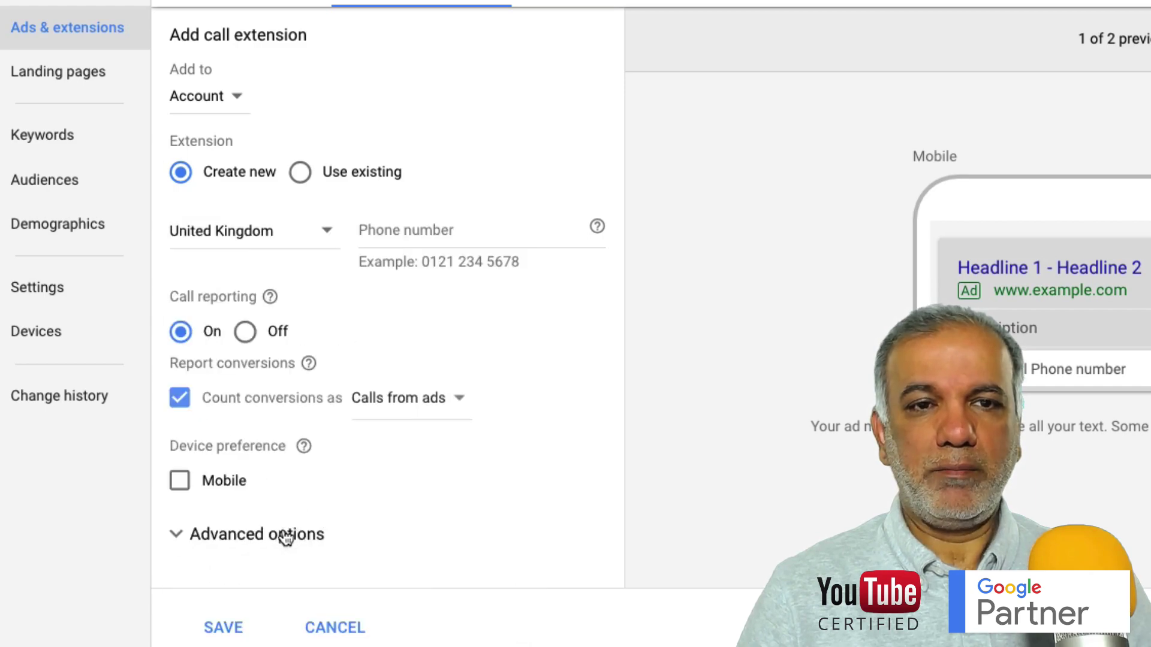
{"action": "left_click", "coordinate": [393, 233]}
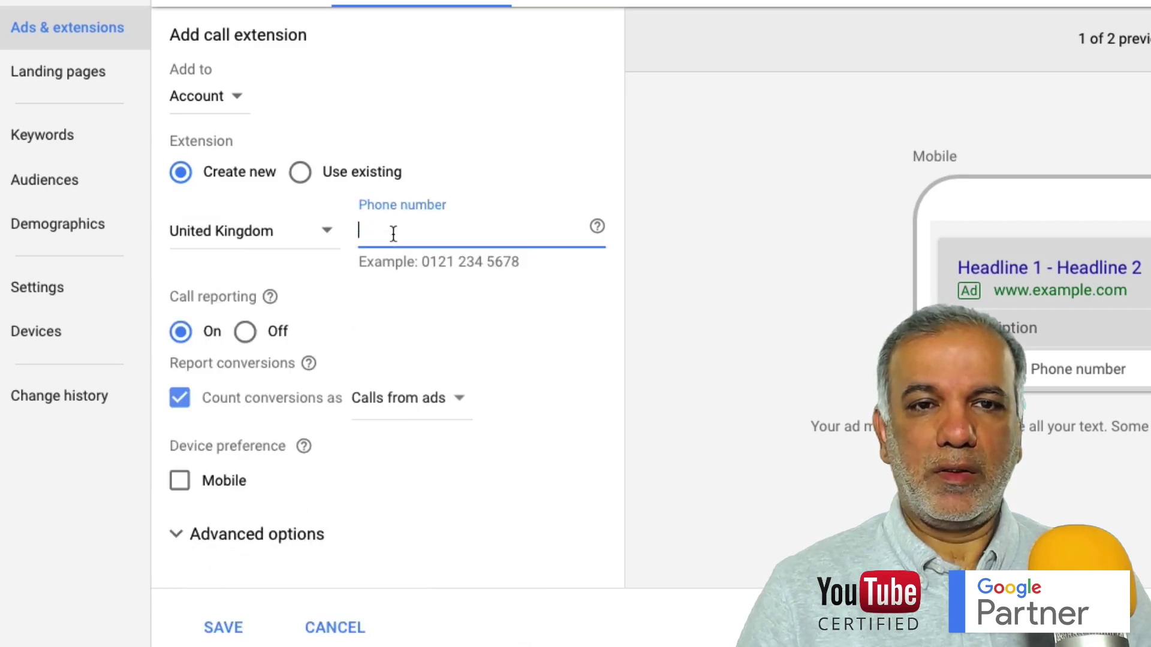
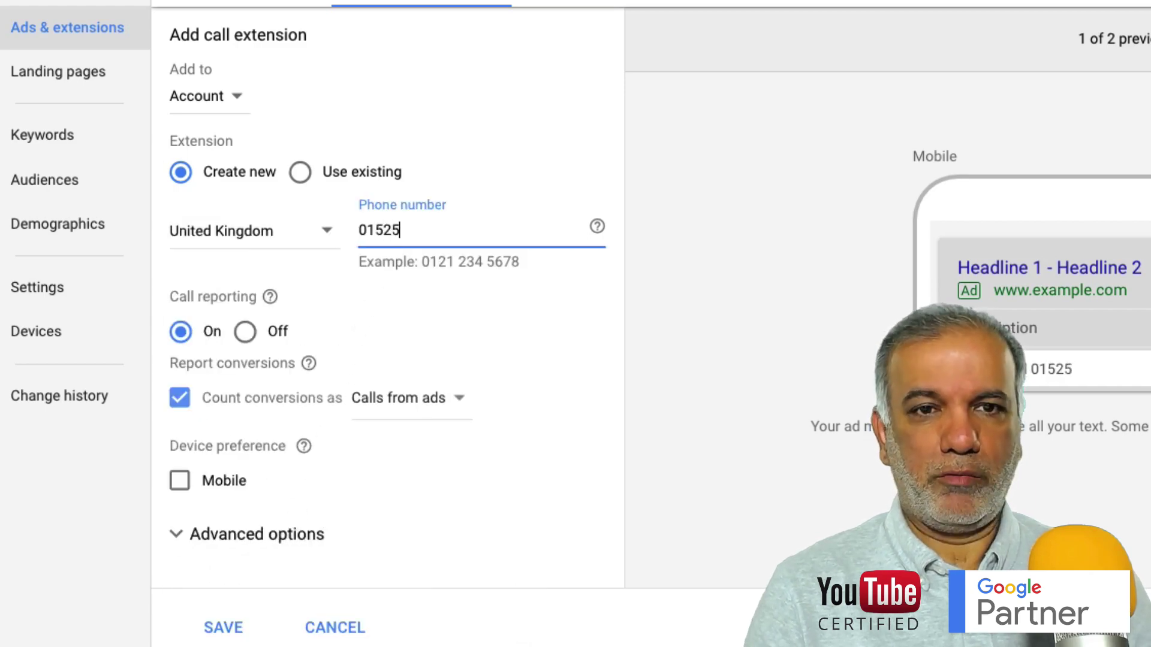
{"action": "key", "text": "Tab"}
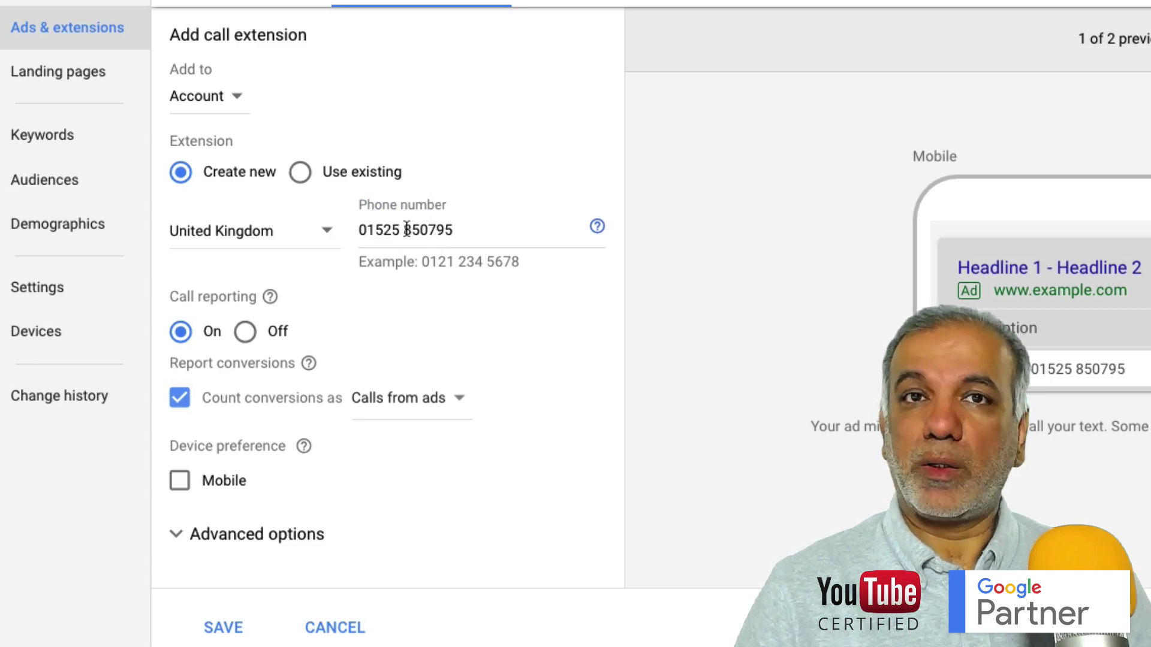
{"action": "scroll", "coordinate": [478, 351], "scroll_direction": "down", "scroll_amount": 2}
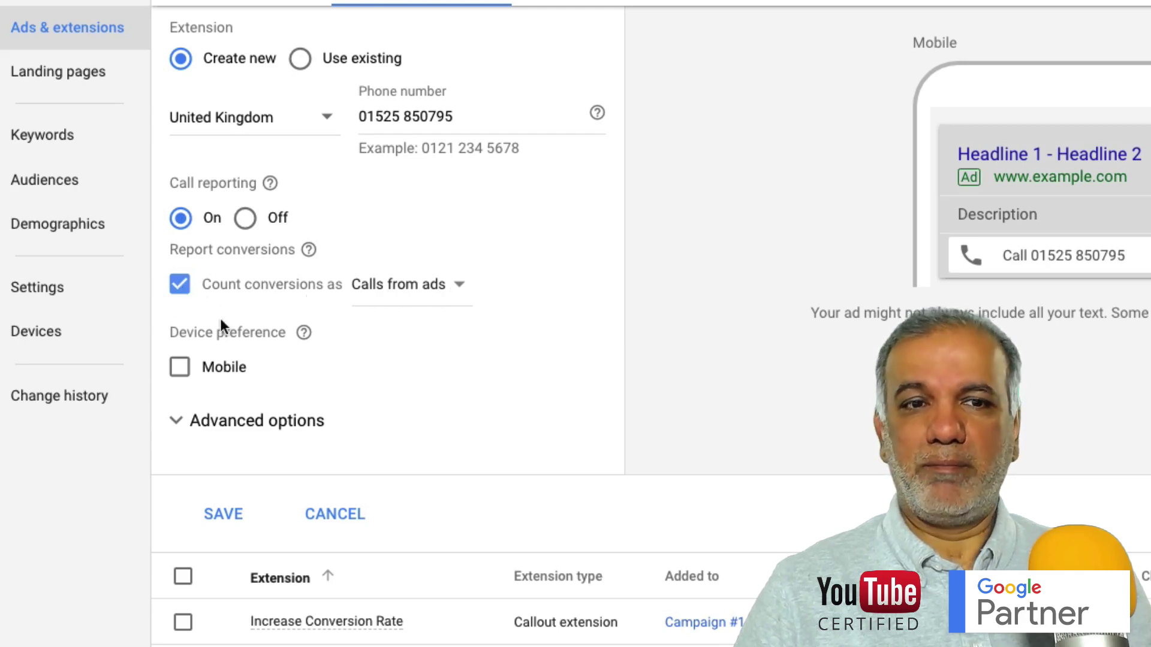
{"action": "scroll", "coordinate": [270, 384], "scroll_direction": "down", "scroll_amount": 3}
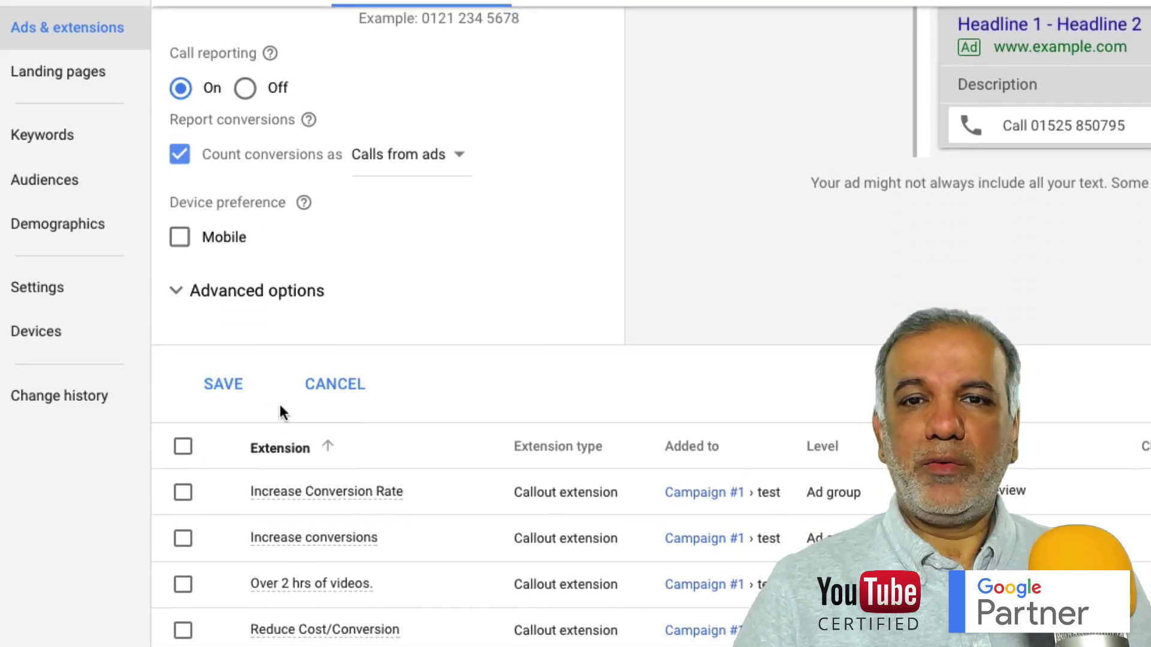
{"action": "scroll", "coordinate": [282, 411], "scroll_direction": "up", "scroll_amount": 3}
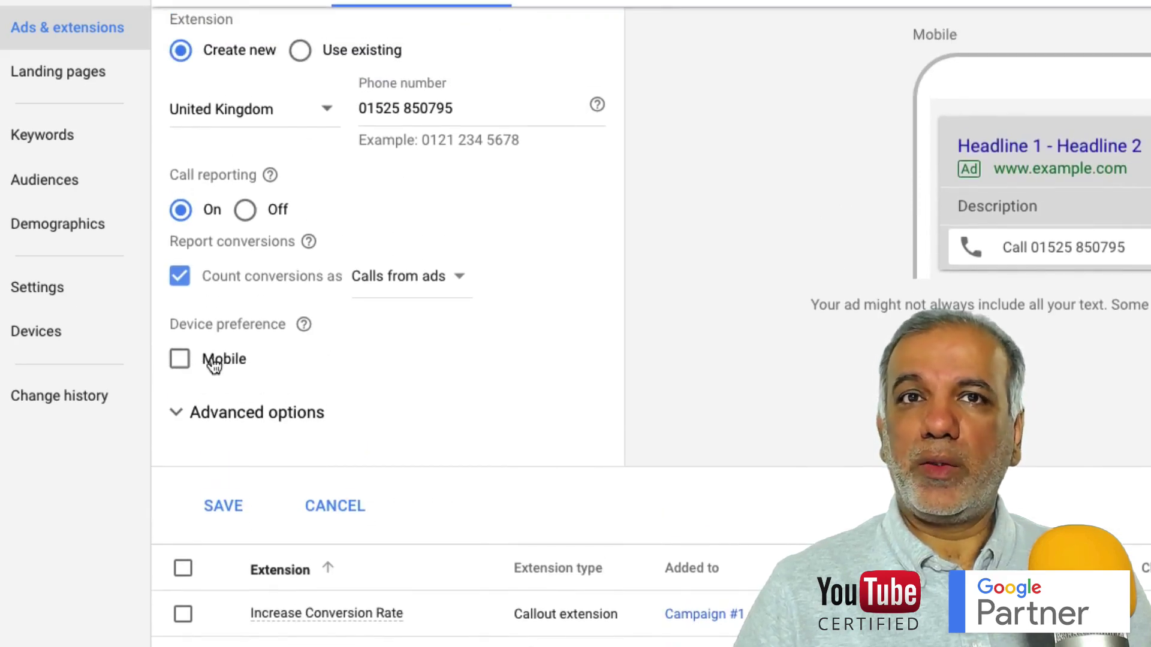
{"action": "left_click", "coordinate": [180, 361]}
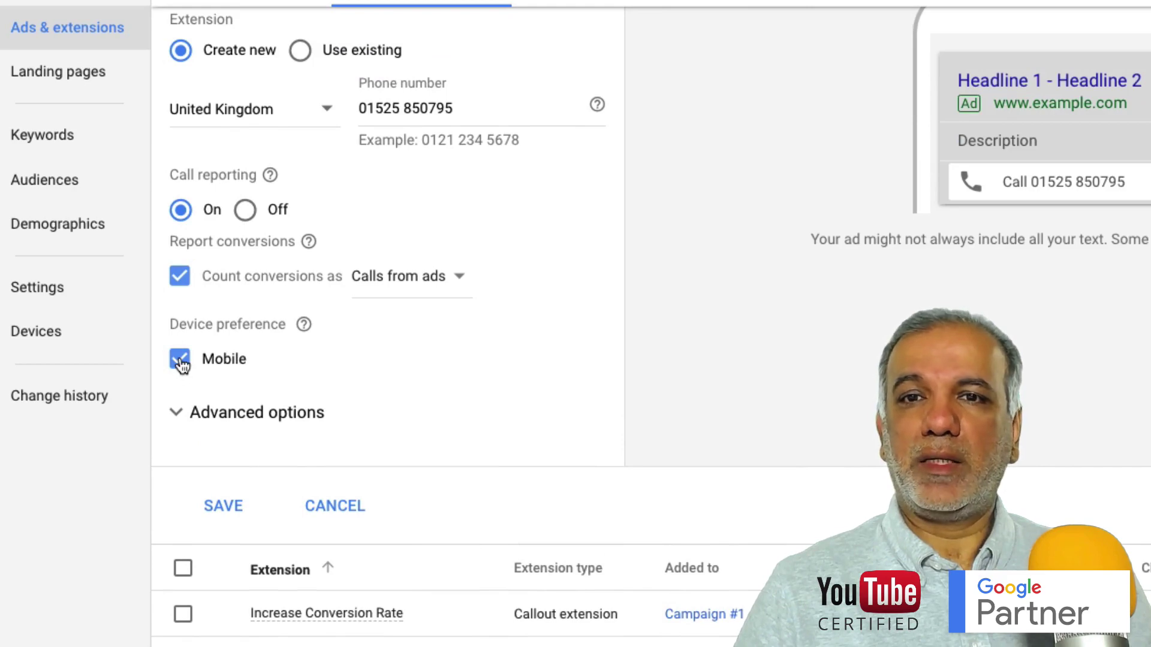
{"action": "left_click", "coordinate": [180, 361]}
{"action": "scroll", "coordinate": [355, 355], "scroll_direction": "up", "scroll_amount": 1}
{"action": "scroll", "coordinate": [306, 457], "scroll_direction": "up", "scroll_amount": 1}
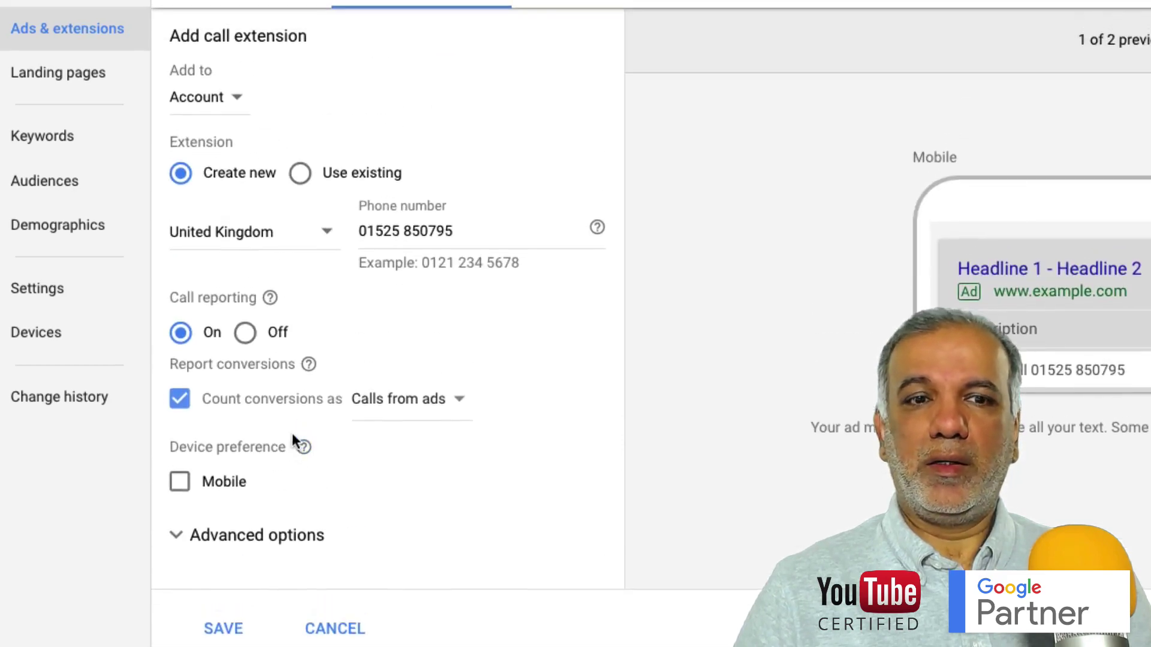
{"action": "left_click", "coordinate": [181, 481]}
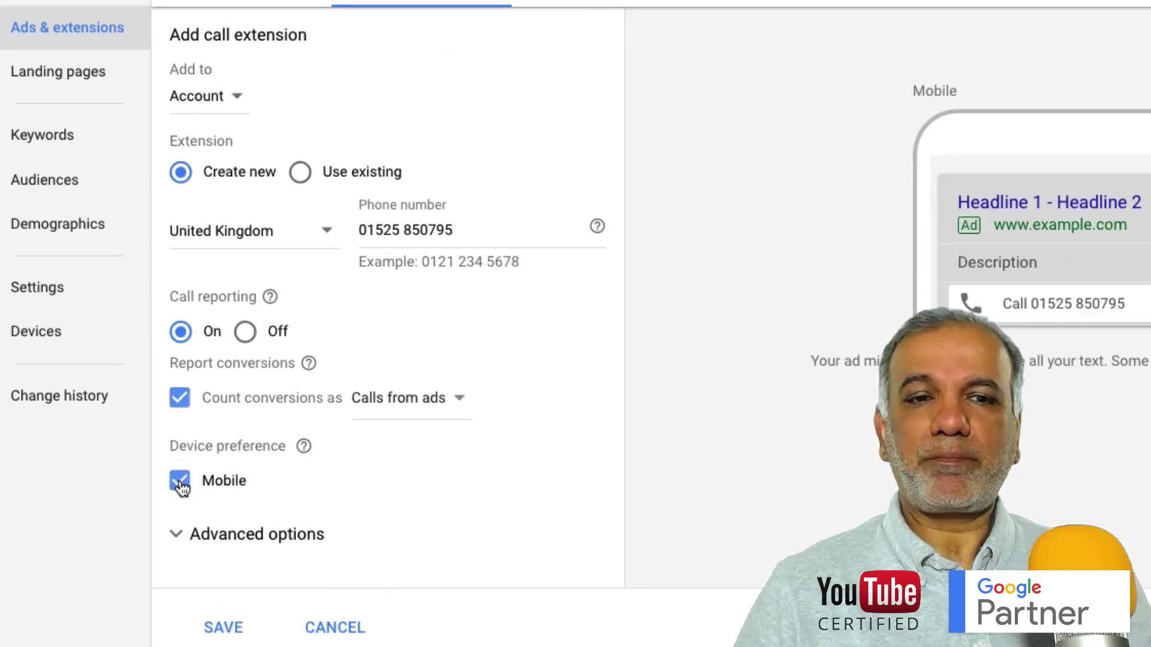
Step: Turn off the mobile device preference and view the desktop ad preview
{"action": "left_click", "coordinate": [181, 482]}
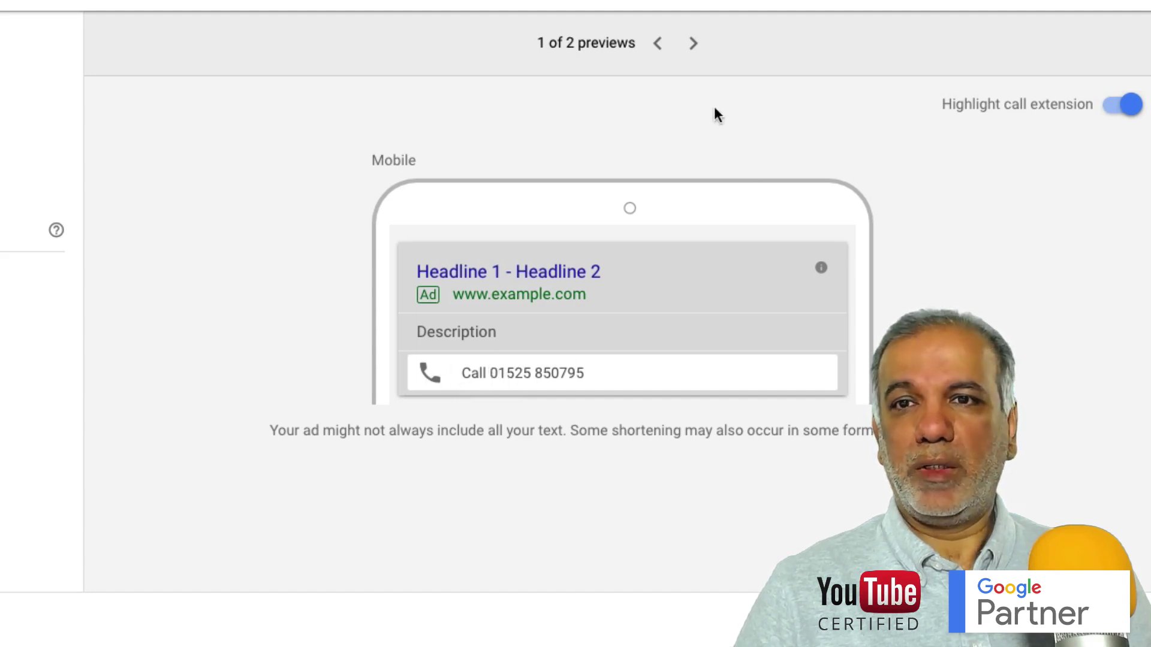
{"action": "left_click", "coordinate": [694, 45]}
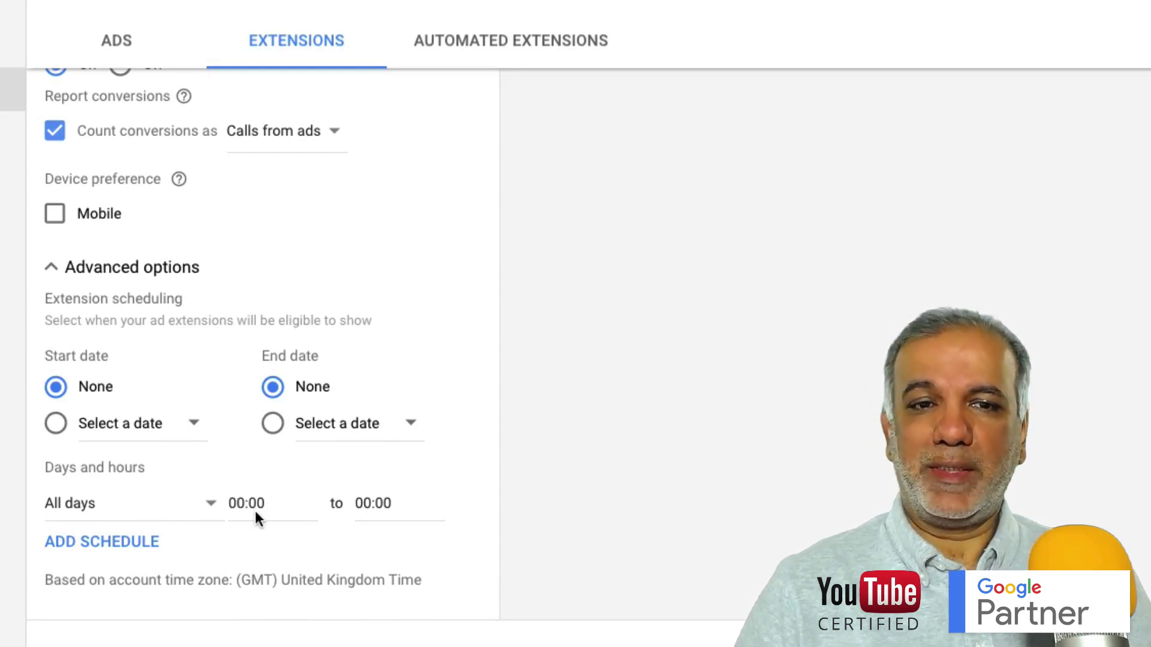
Step: Set Days and hours to Mondays - Fridays, start 09:00, end 17:00
{"action": "left_click", "coordinate": [211, 507]}
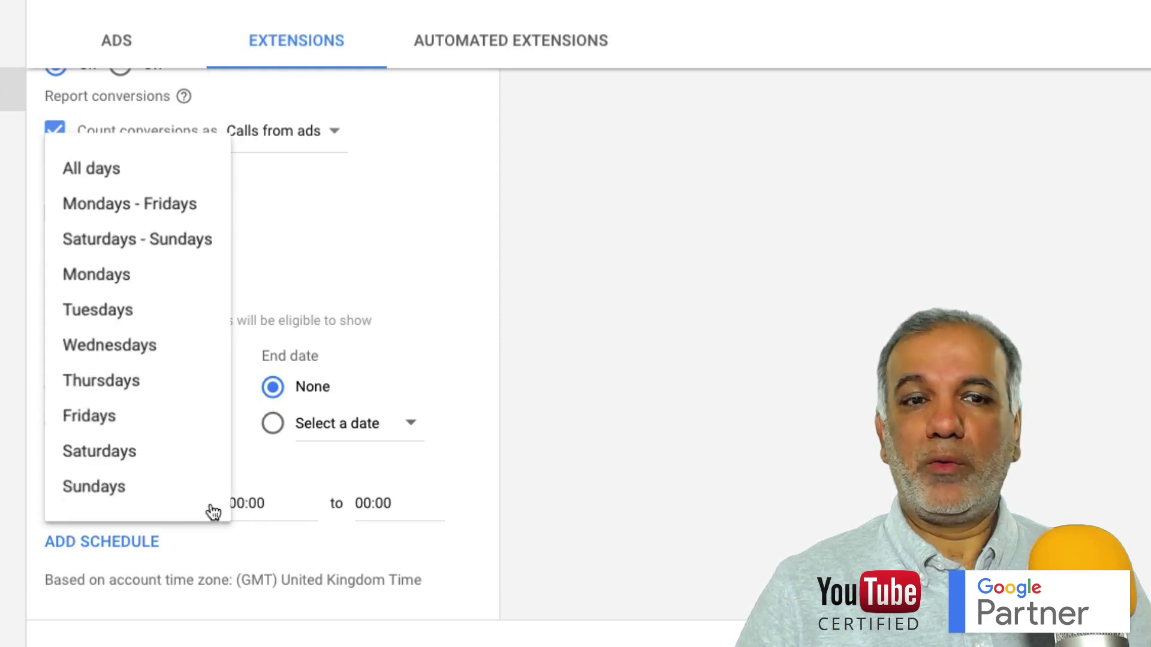
{"action": "left_click", "coordinate": [128, 208]}
{"action": "left_click", "coordinate": [267, 505]}
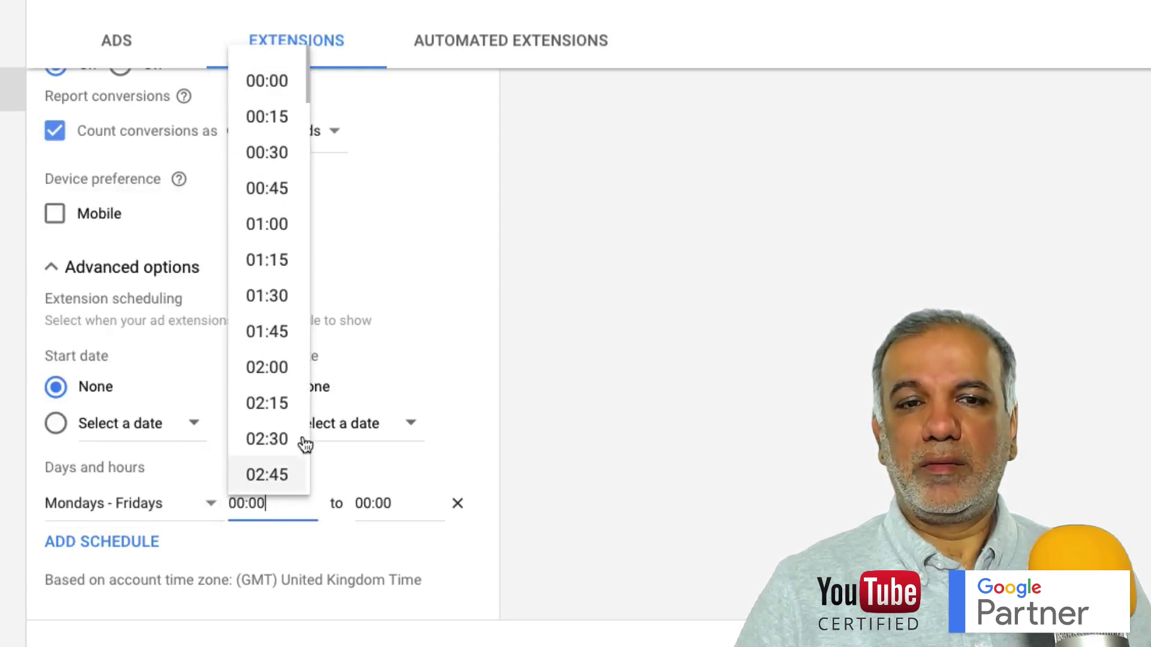
{"action": "scroll", "coordinate": [283, 451], "scroll_direction": "down", "scroll_amount": 1}
{"action": "scroll", "coordinate": [279, 461], "scroll_direction": "down", "scroll_amount": 2}
{"action": "scroll", "coordinate": [279, 461], "scroll_direction": "down", "scroll_amount": 4}
{"action": "scroll", "coordinate": [279, 459], "scroll_direction": "down", "scroll_amount": 5}
{"action": "scroll", "coordinate": [281, 431], "scroll_direction": "down", "scroll_amount": 3}
{"action": "left_click", "coordinate": [278, 149]}
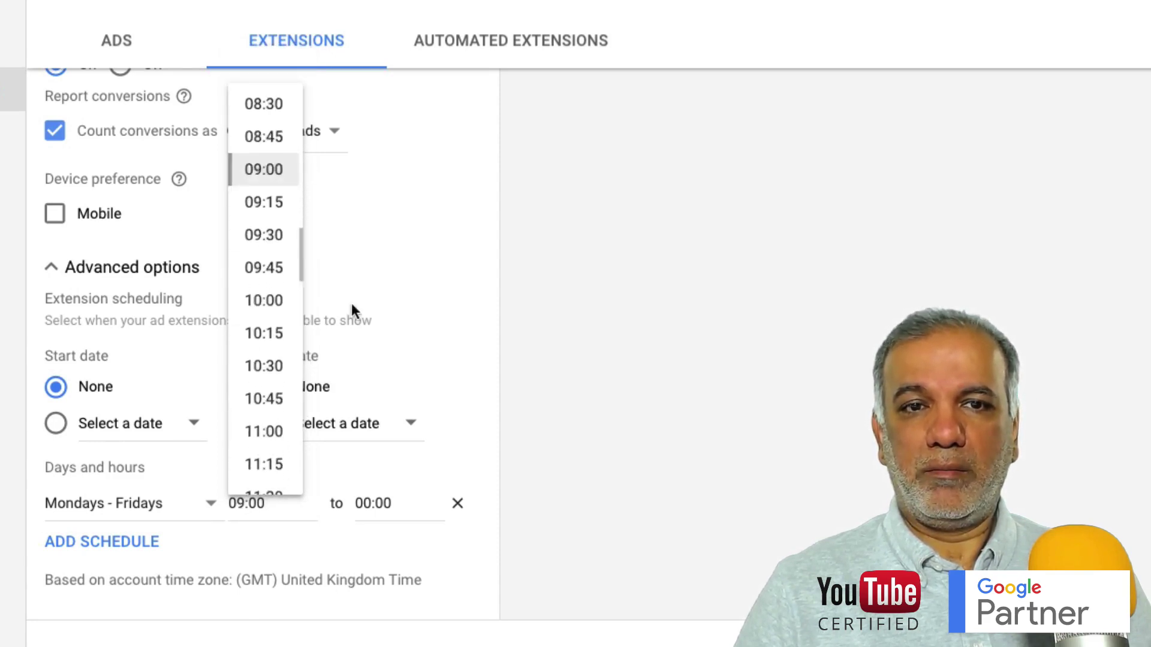
{"action": "left_click", "coordinate": [390, 508]}
{"action": "scroll", "coordinate": [396, 432], "scroll_direction": "down", "scroll_amount": 5}
{"action": "scroll", "coordinate": [396, 432], "scroll_direction": "down", "scroll_amount": 5}
{"action": "scroll", "coordinate": [396, 437], "scroll_direction": "down", "scroll_amount": 1}
{"action": "scroll", "coordinate": [395, 436], "scroll_direction": "up", "scroll_amount": 1}
{"action": "scroll", "coordinate": [396, 436], "scroll_direction": "up", "scroll_amount": 2}
{"action": "scroll", "coordinate": [396, 435], "scroll_direction": "down", "scroll_amount": 6}
{"action": "scroll", "coordinate": [395, 432], "scroll_direction": "down", "scroll_amount": 3}
{"action": "scroll", "coordinate": [396, 432], "scroll_direction": "down", "scroll_amount": 3}
{"action": "scroll", "coordinate": [399, 432], "scroll_direction": "down", "scroll_amount": 2}
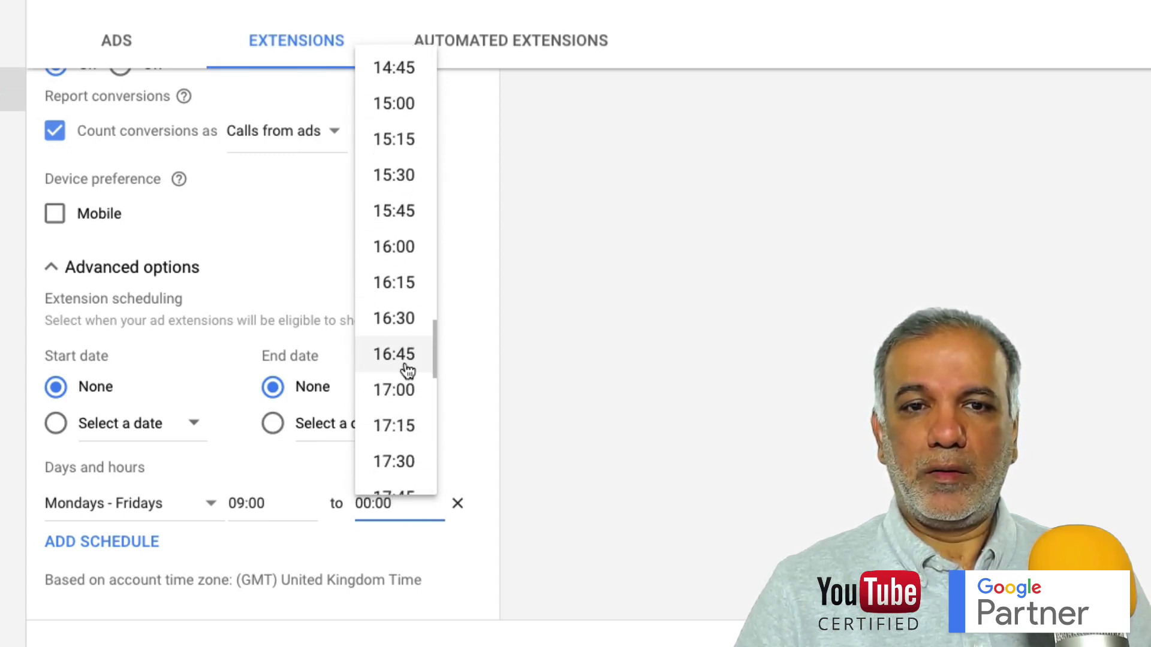
{"action": "left_click", "coordinate": [397, 392]}
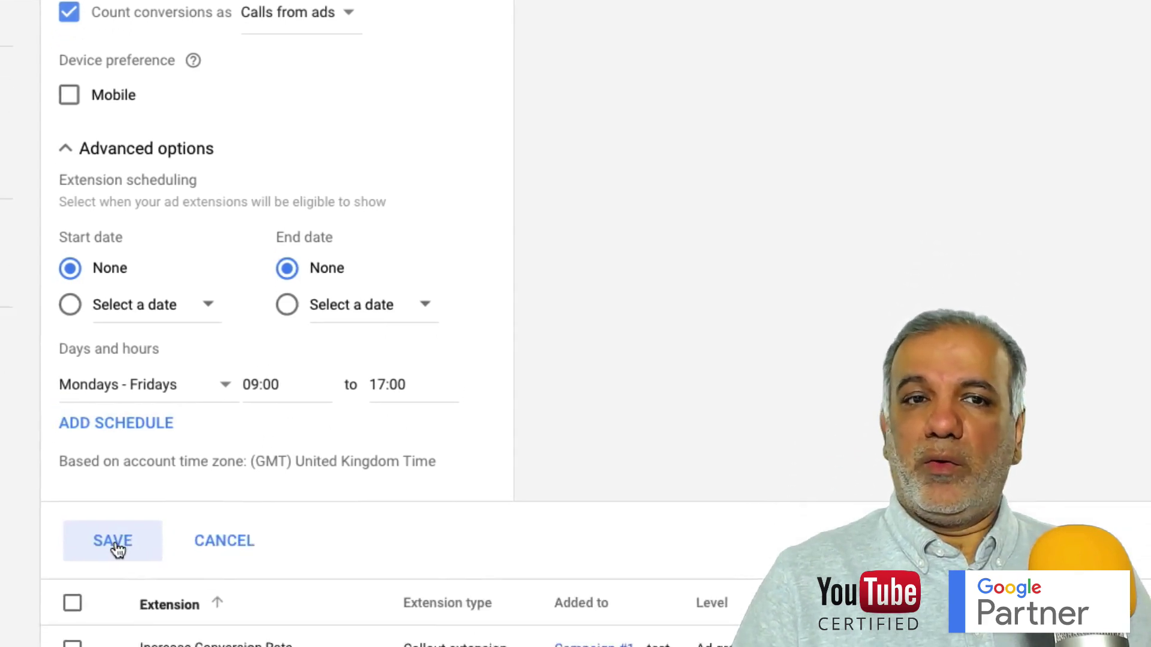
{"action": "left_click", "coordinate": [118, 498]}
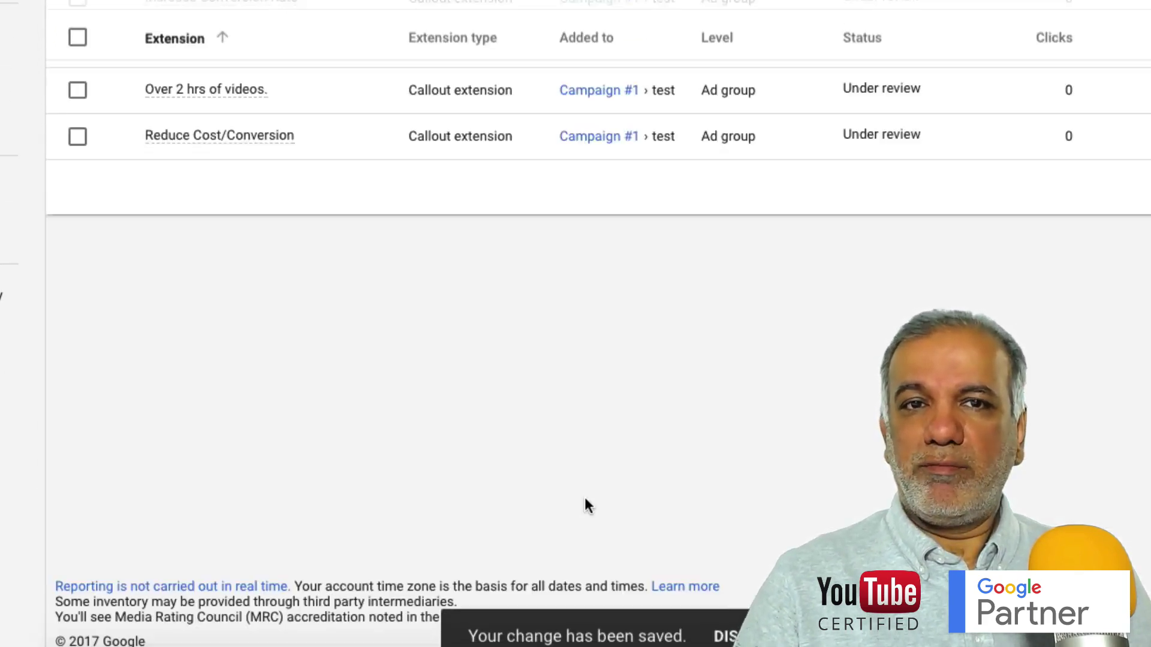